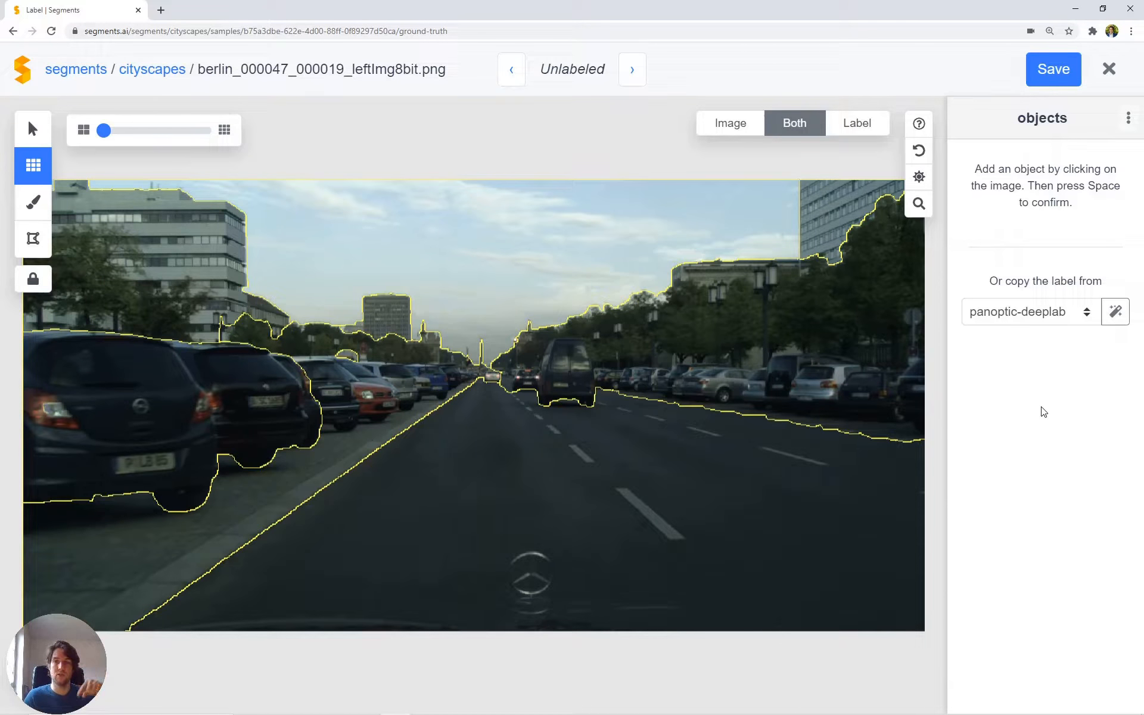
Step: Copy the label from panoptic-deeplab and compare the image with and without the label overlay
left_click(1123, 317)
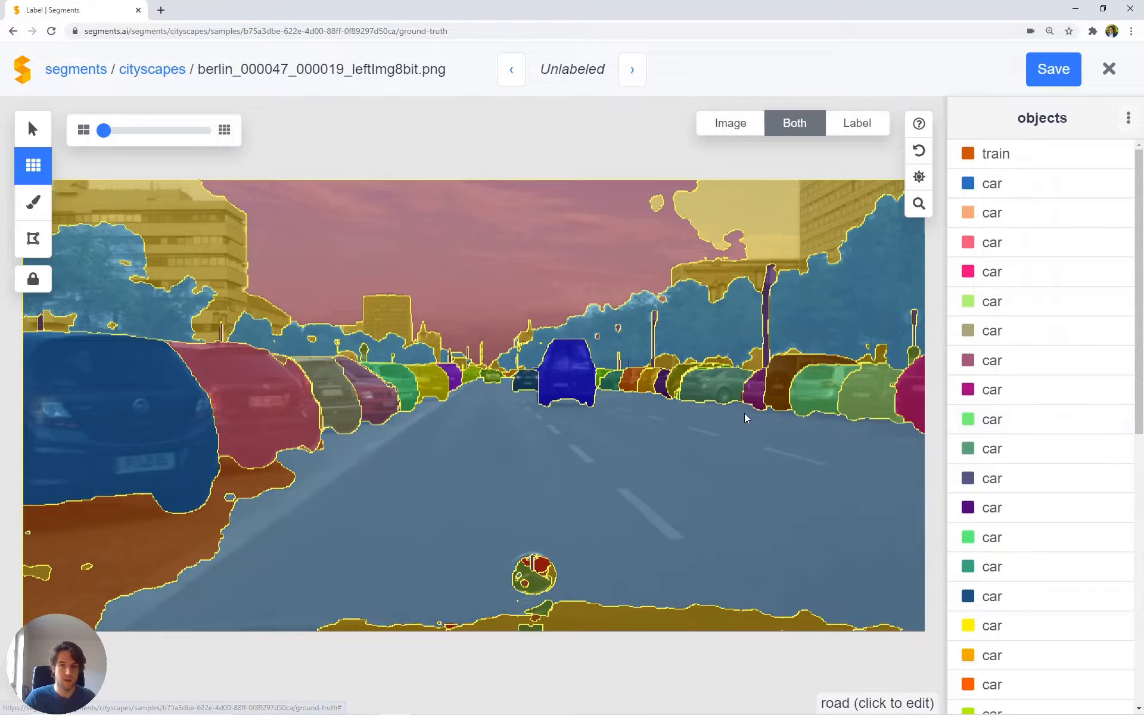
key("space")
key("space")
key("space")
key("space")
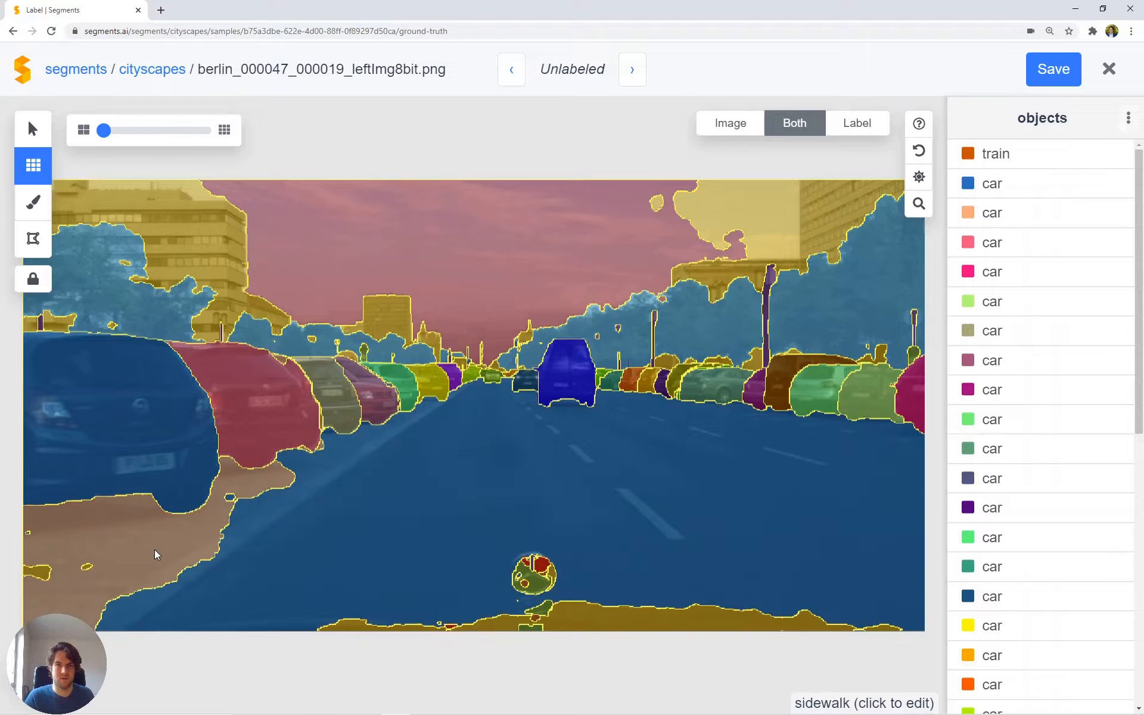
key("space")
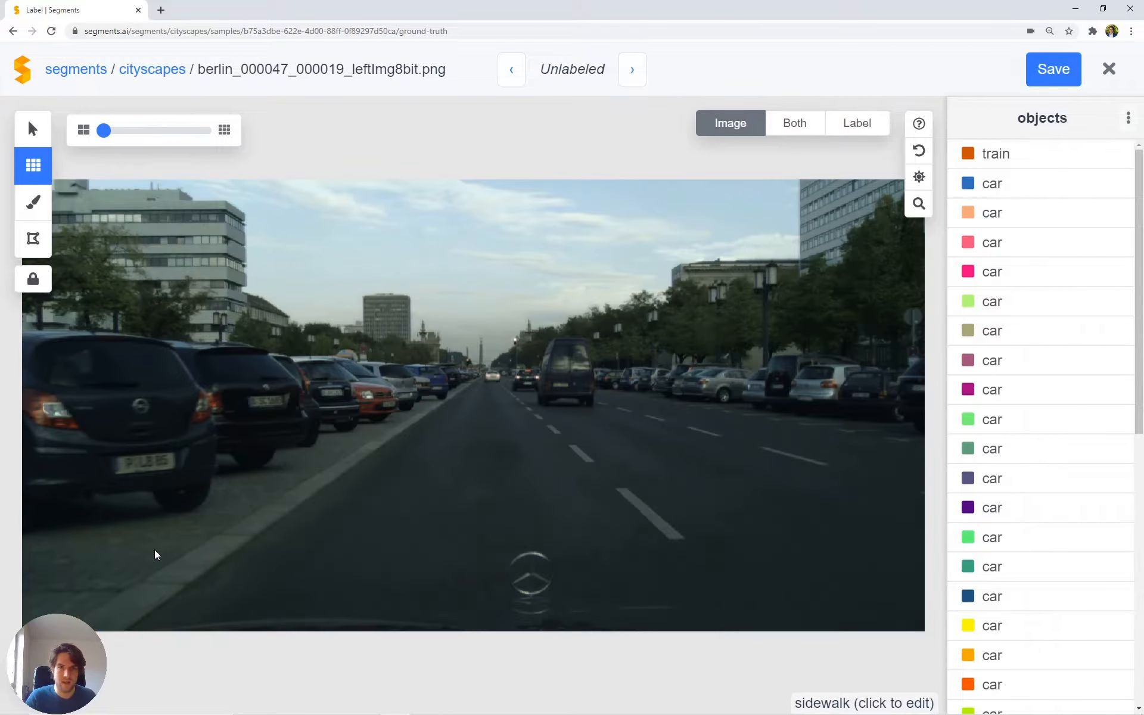
key("space")
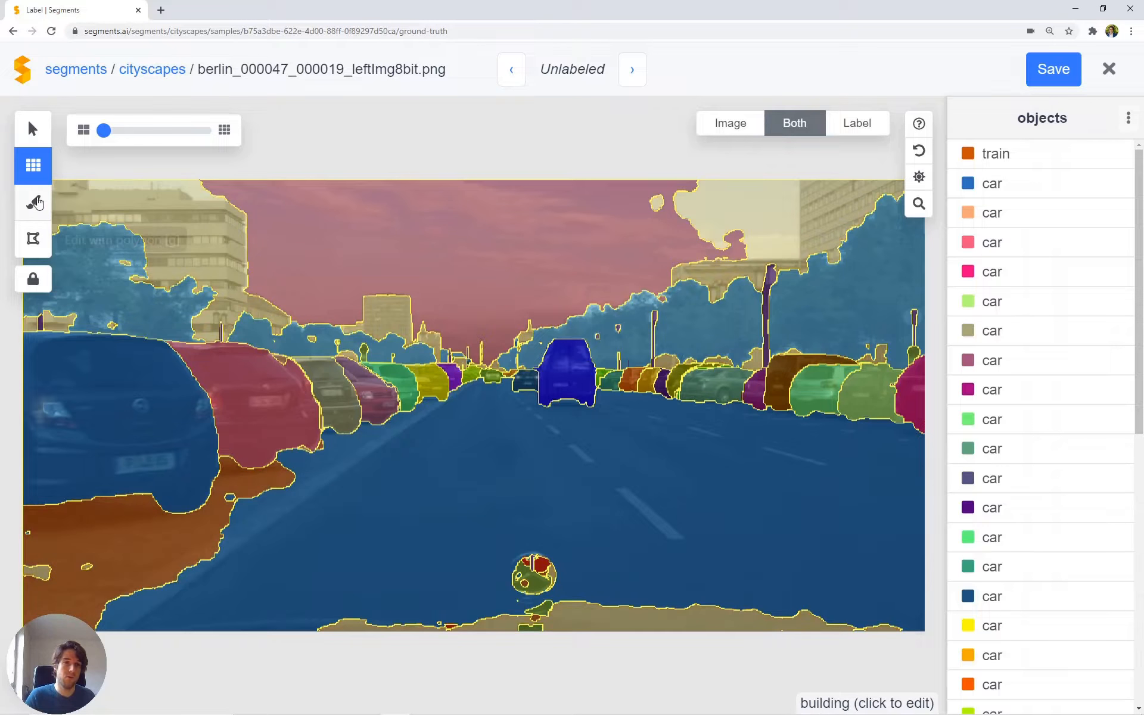
Step: Correct the sidewalk object by adding the missing strip along the road and the small mislabeled patches inside it, and confirm it
left_click(34, 131)
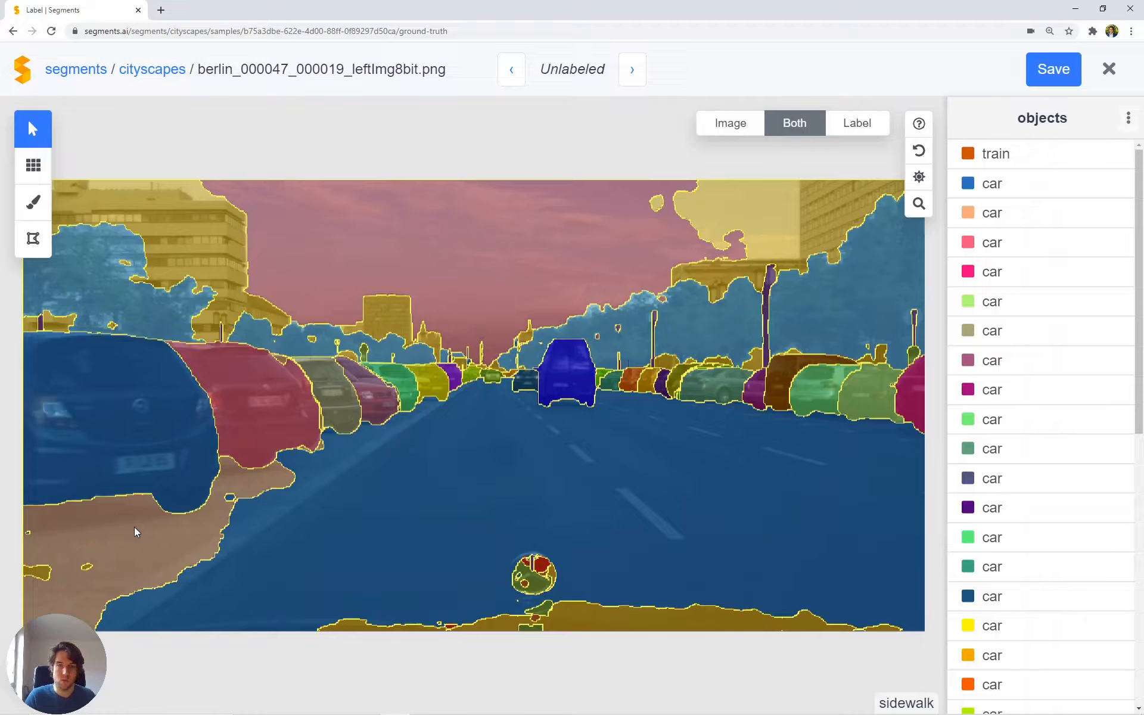
left_click(134, 527)
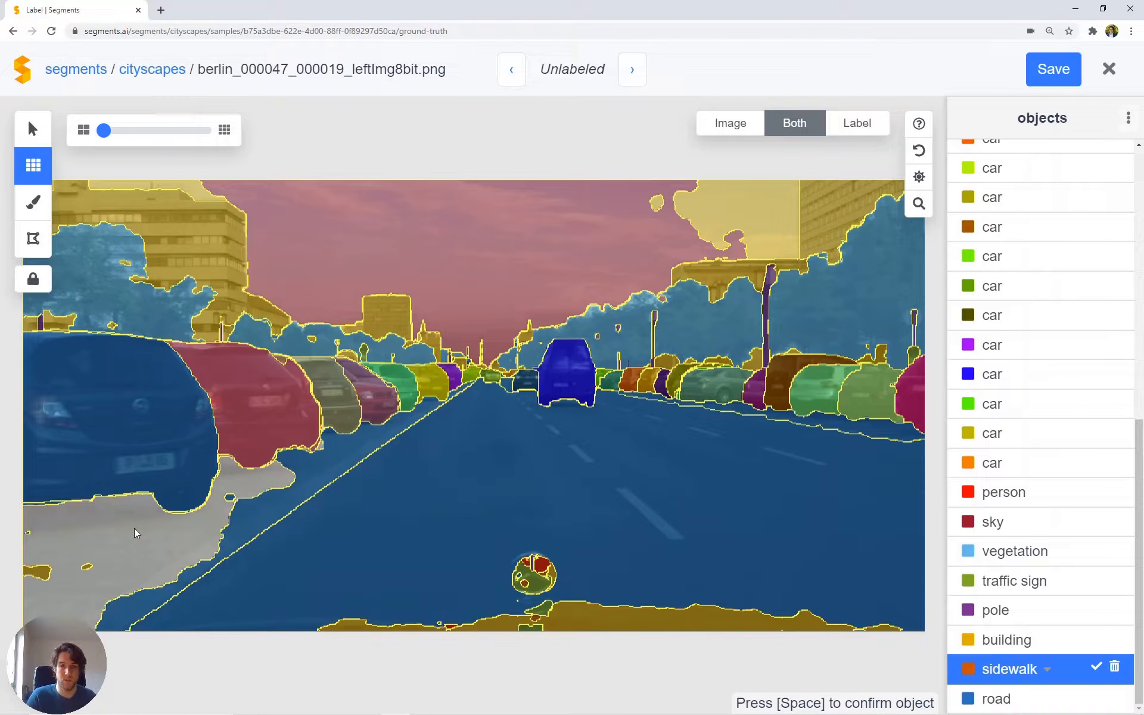
left_click(331, 457)
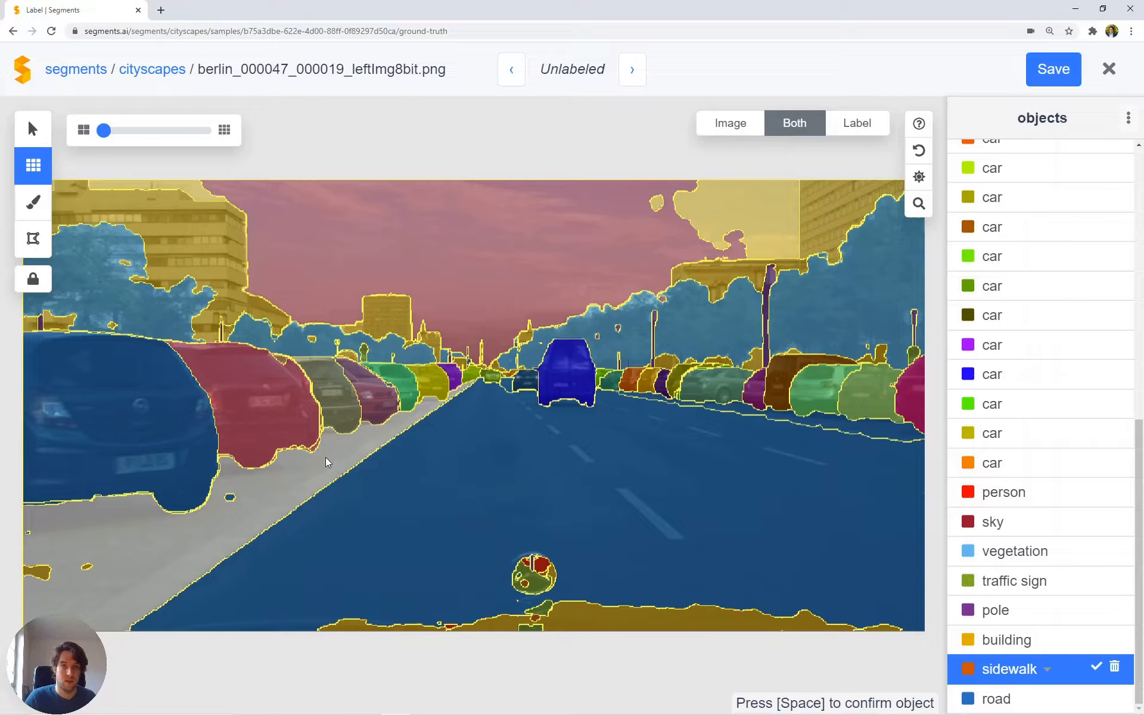
scroll(177, 503, "up", 3)
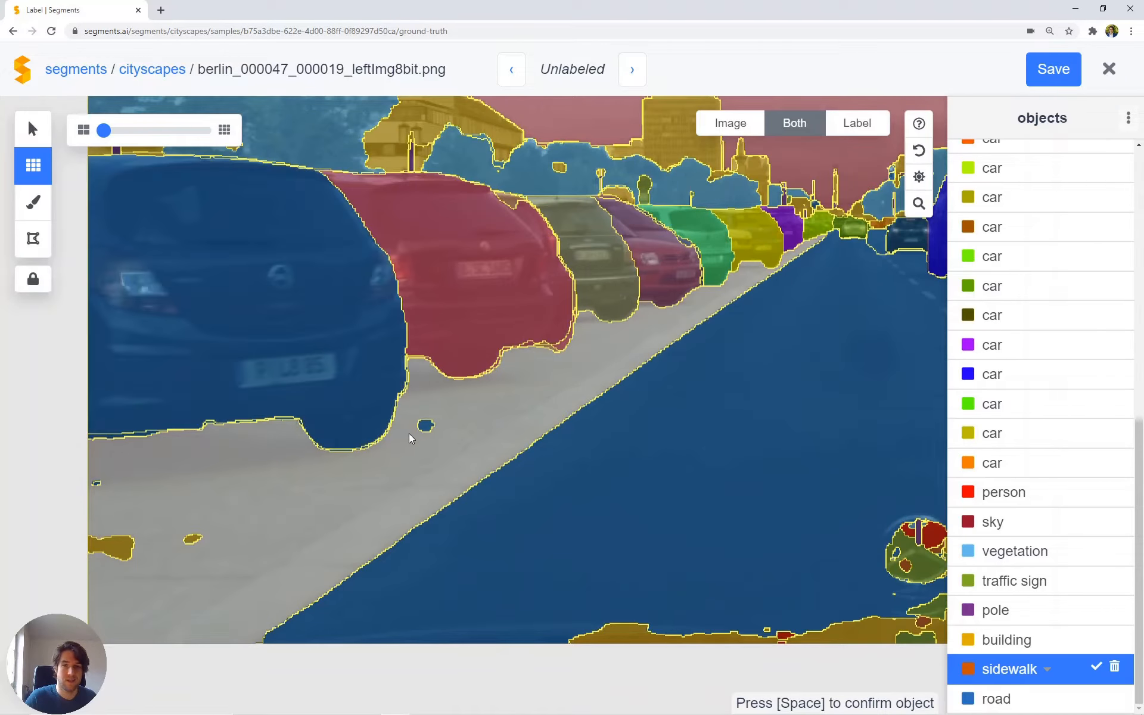
left_click(190, 538)
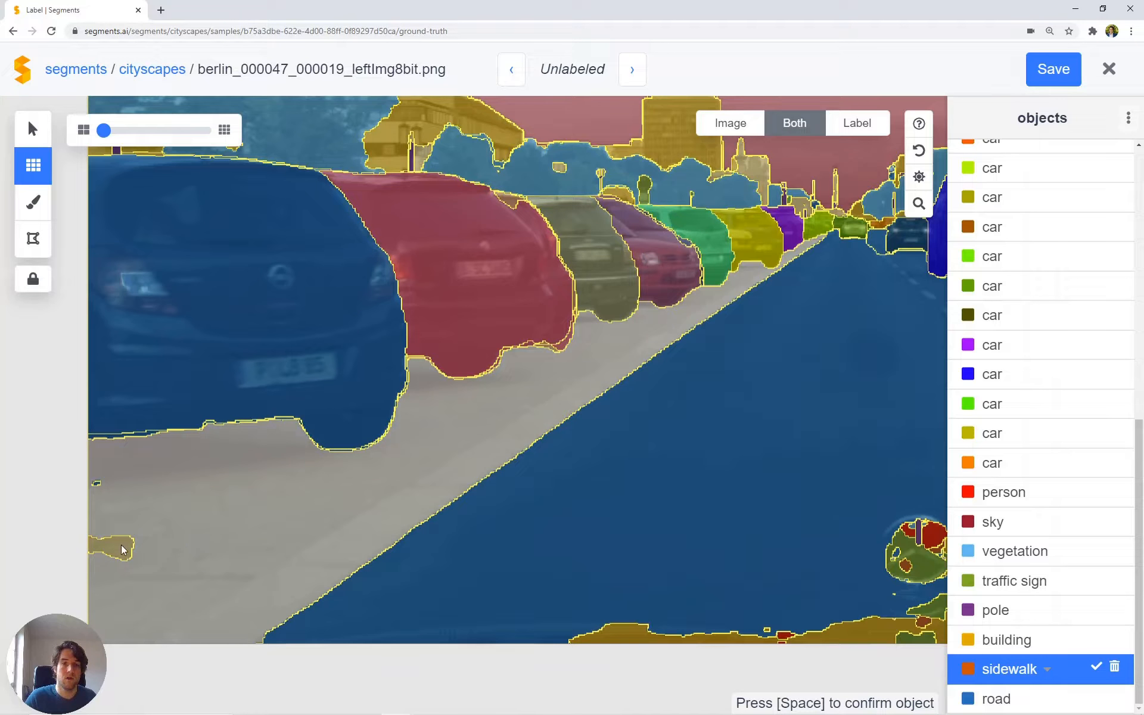
left_click(122, 545)
left_click(96, 483)
scroll(201, 487, "down", 3)
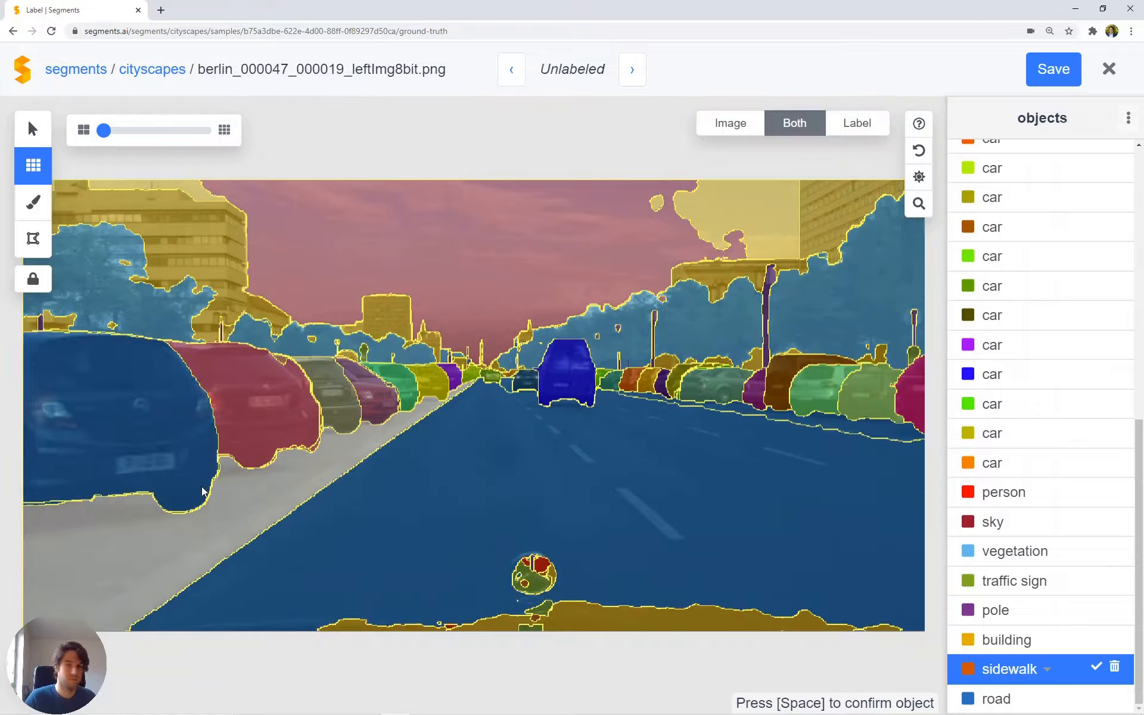
key("space")
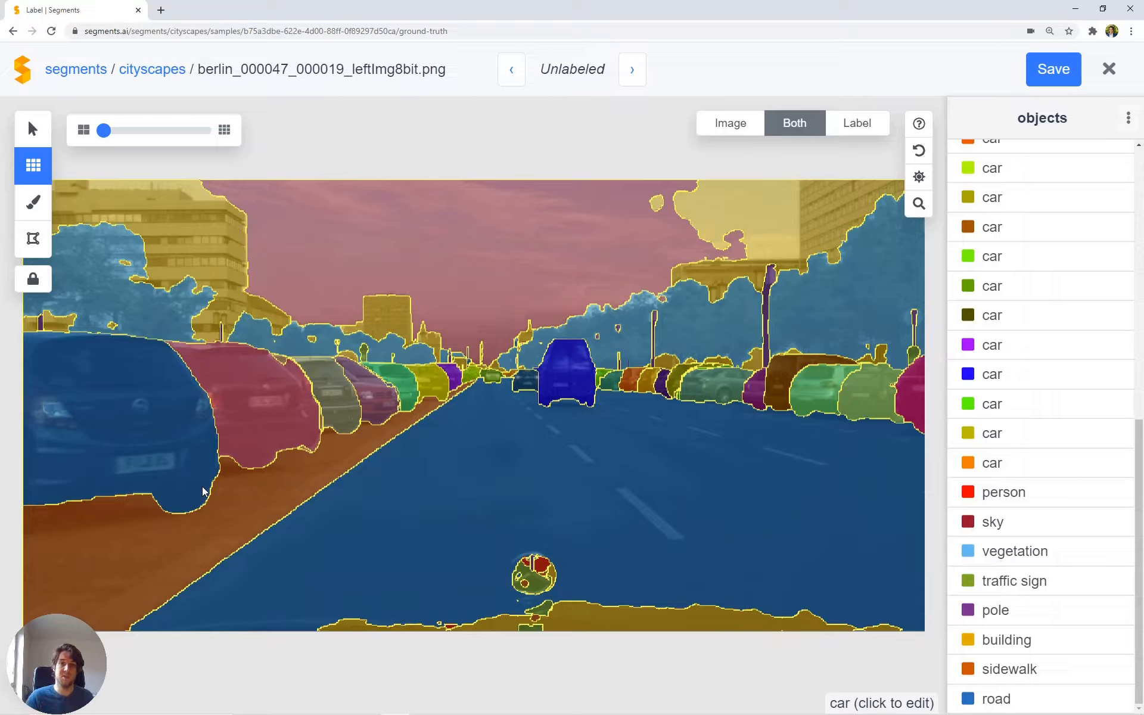
left_click(223, 502)
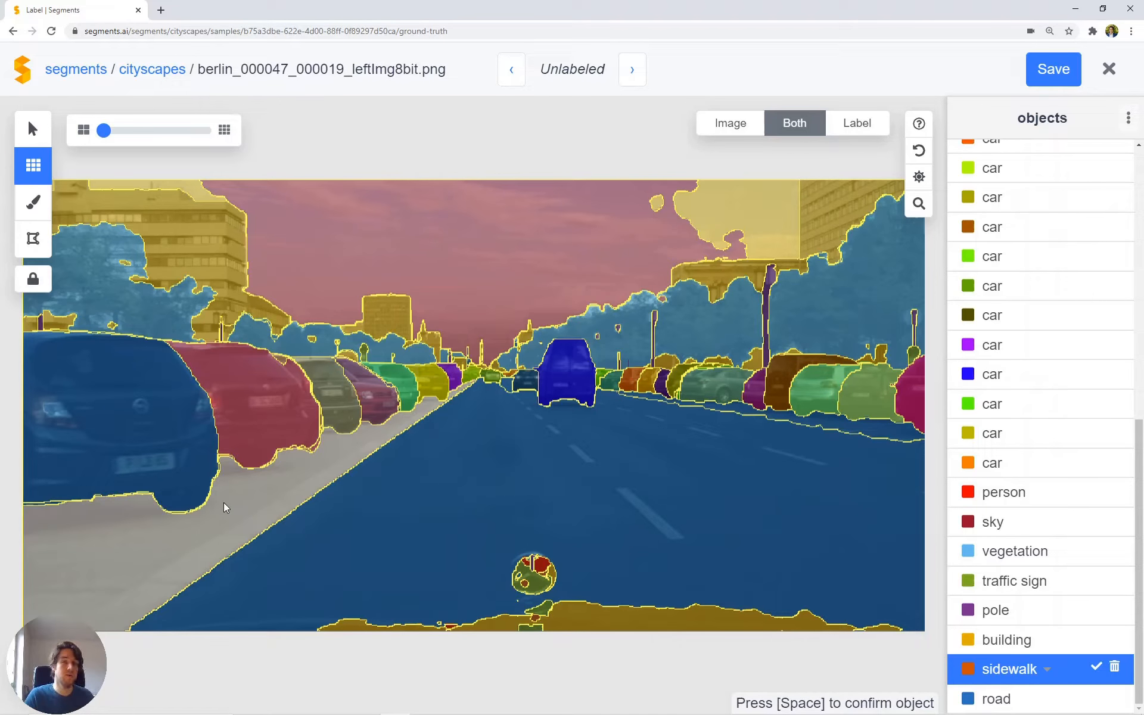
key("space")
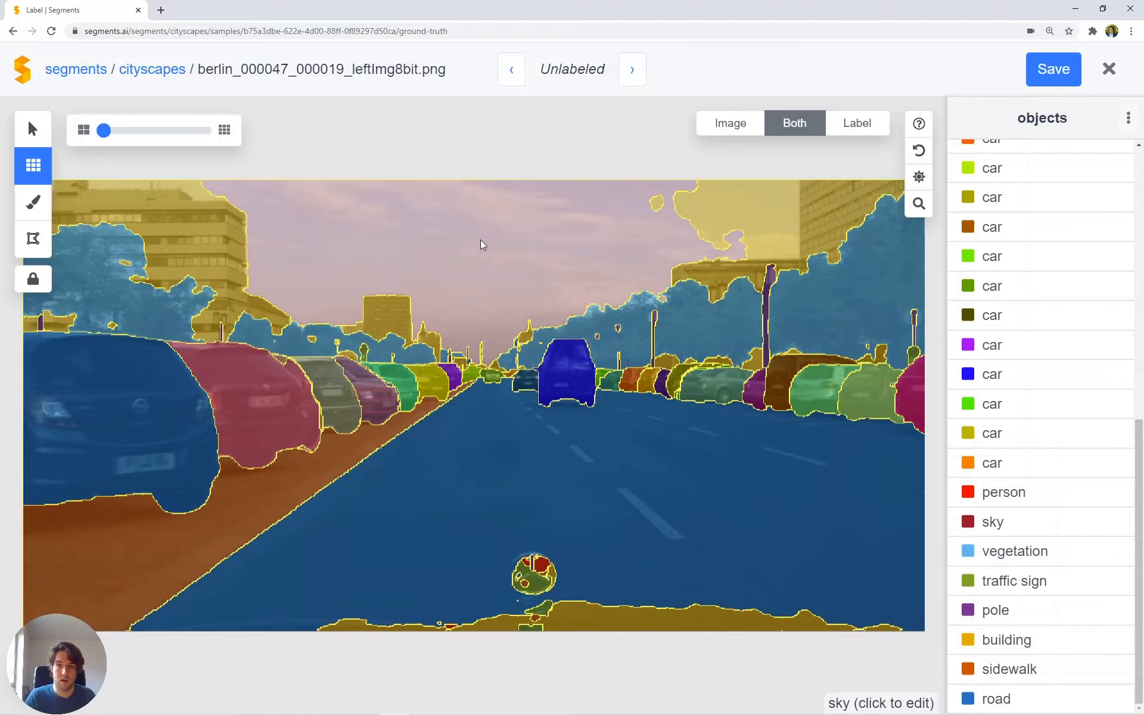
Step: Extend the sky object over the three areas mislabeled as building and confirm it
left_click(484, 240)
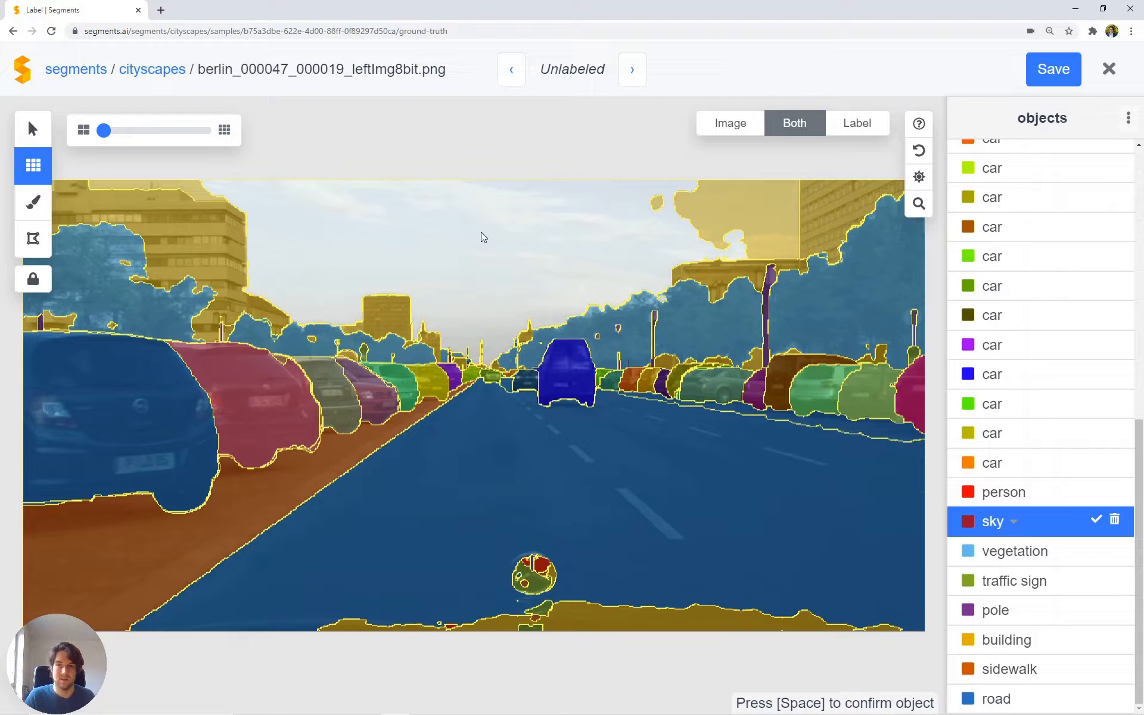
left_click(710, 216)
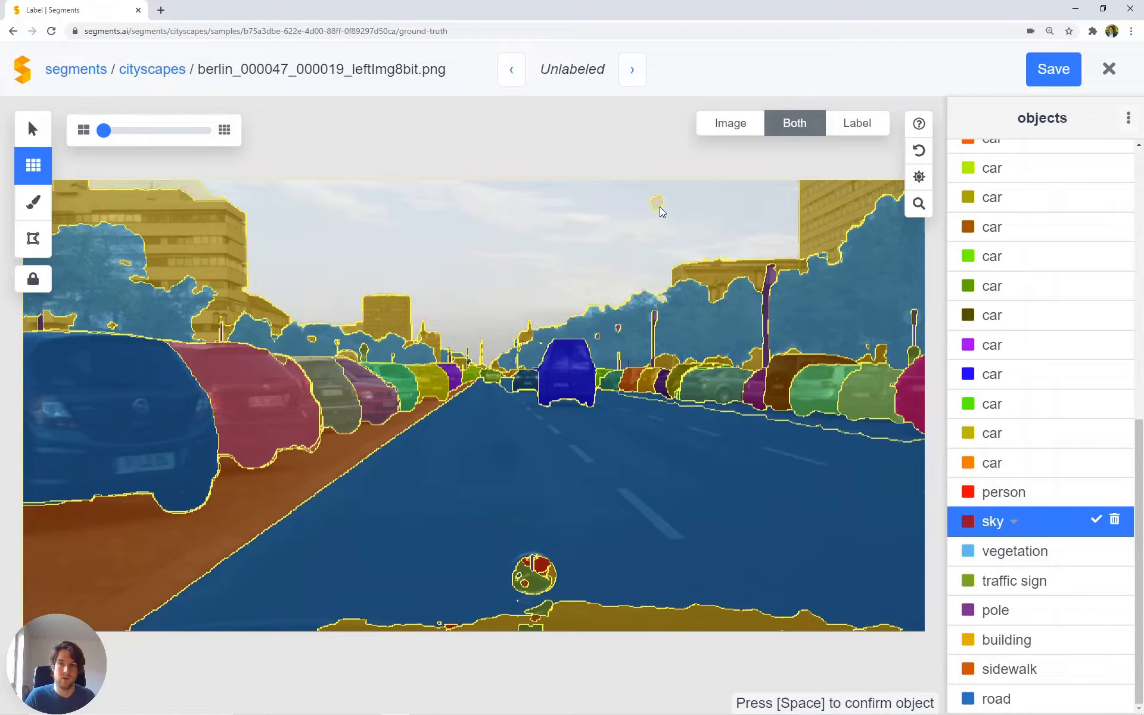
left_click(660, 206)
left_click(179, 187)
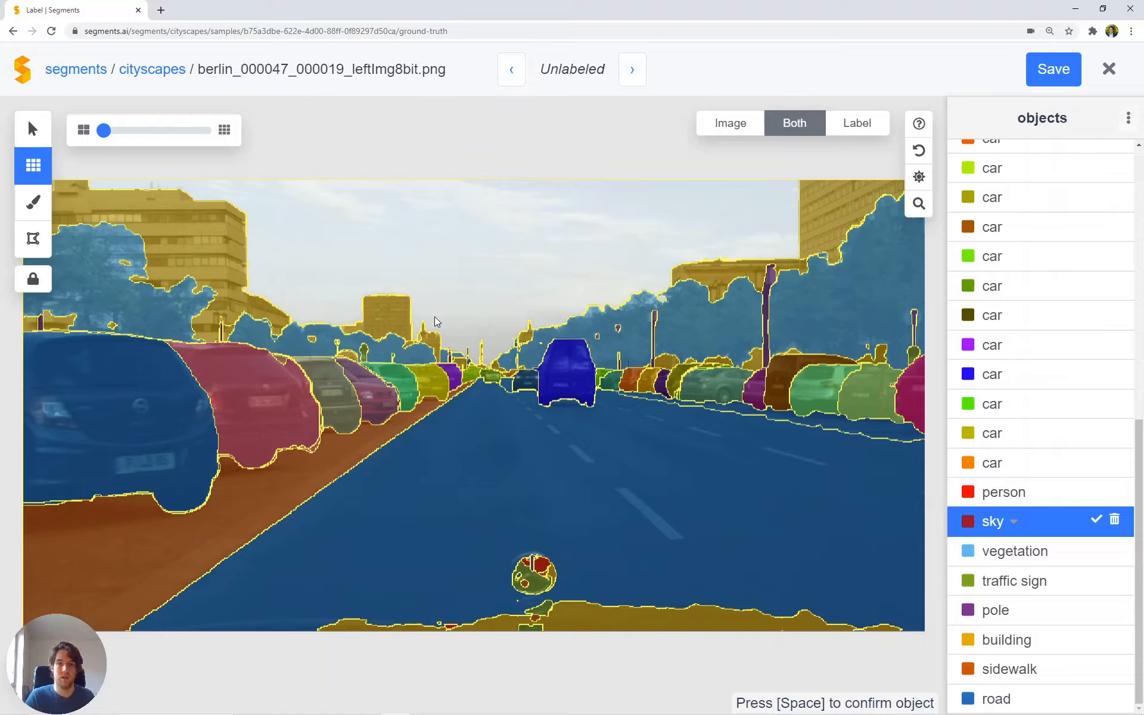
key("space")
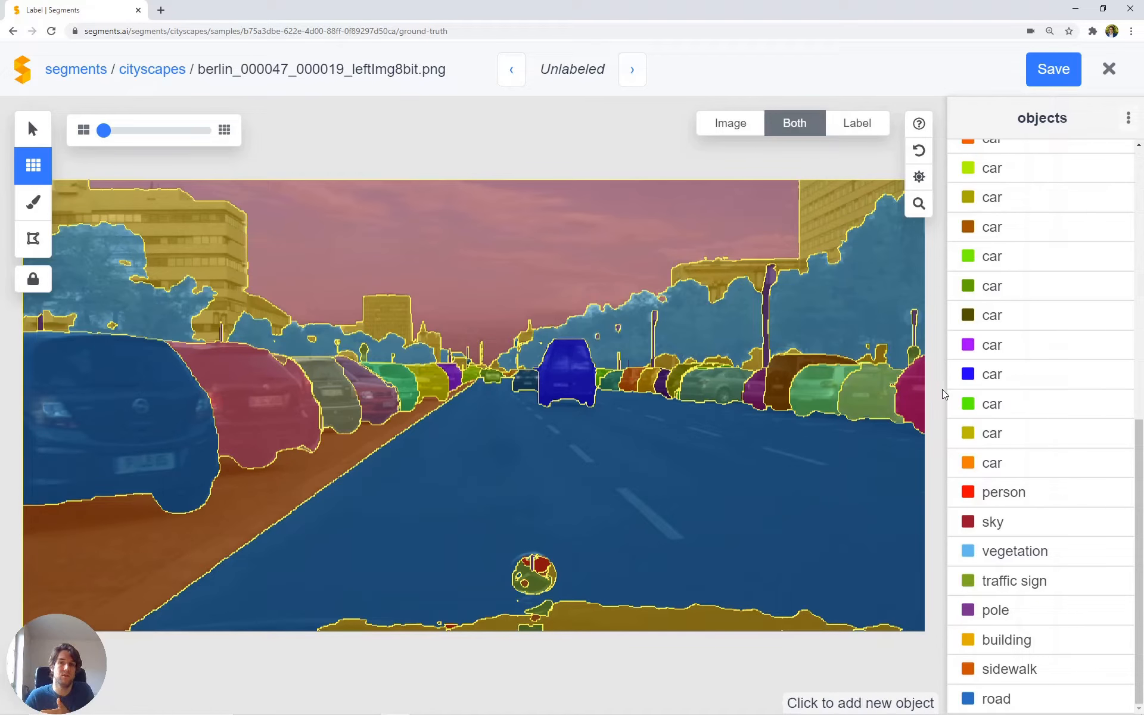
Step: Remove all objects from the image and copy the label from panoptic-deeplab again
left_click(1128, 127)
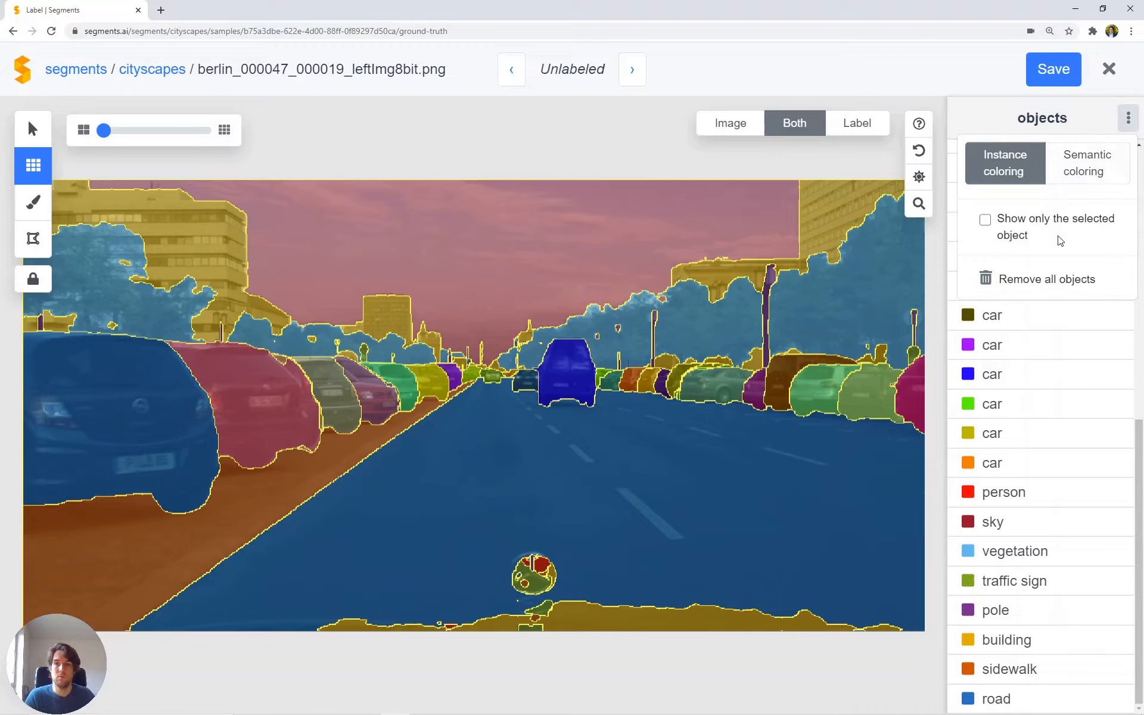
left_click(1038, 277)
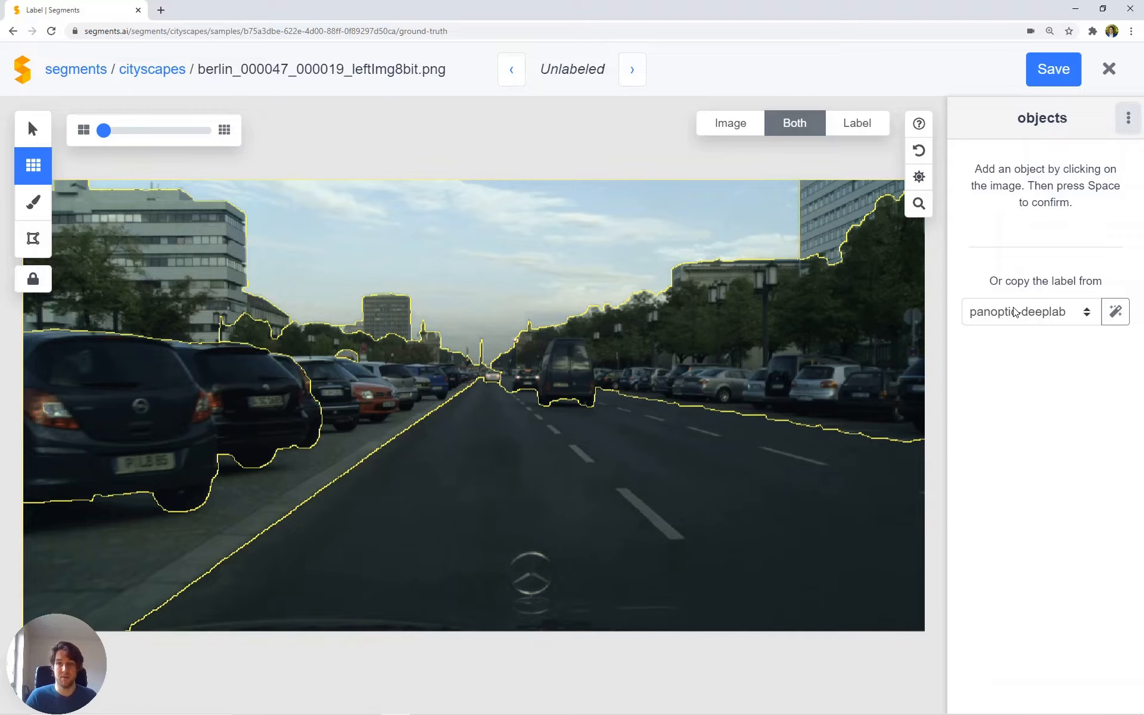
left_click(1116, 311)
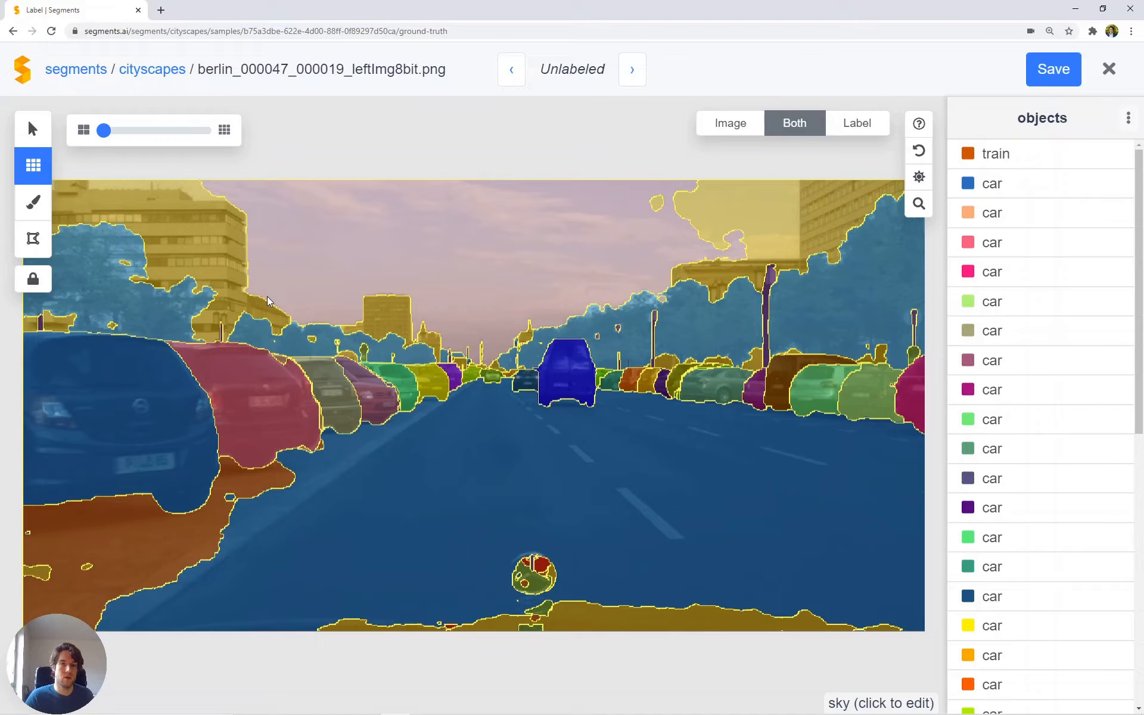
Step: Erase the labels across the lower part of the image with a polygon spanning the sidewalk, car bottoms and near road
left_click(33, 239)
scroll(349, 474, "down", 3)
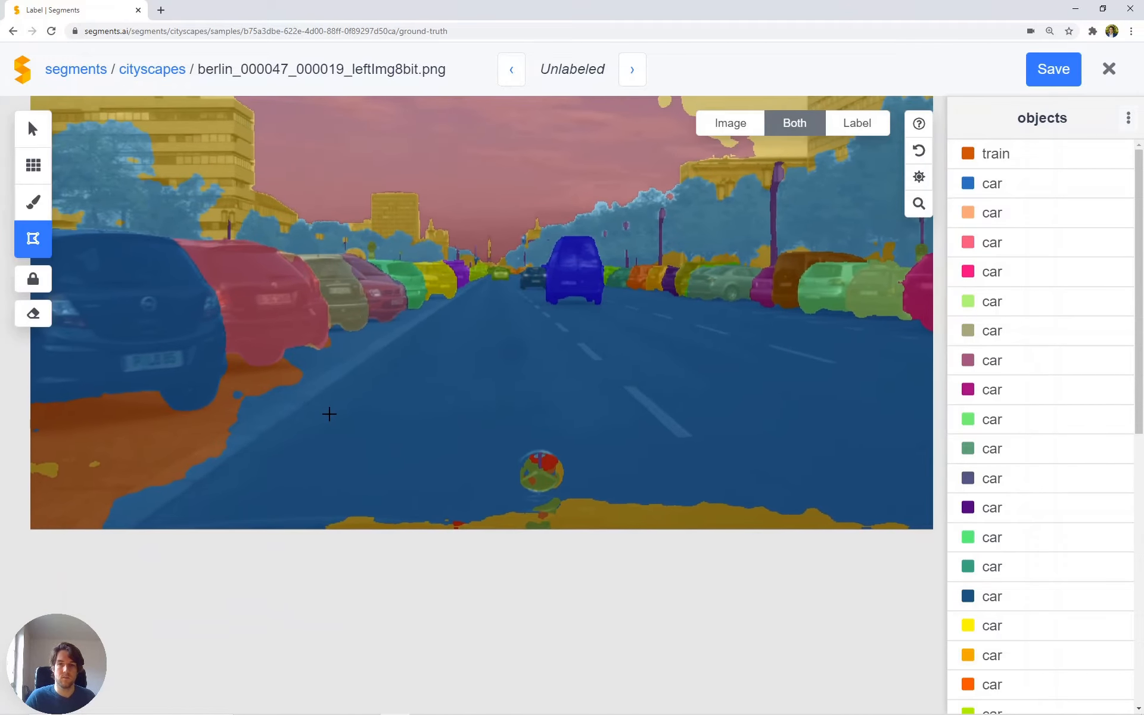
scroll(329, 414, "down", 3)
left_click(101, 392)
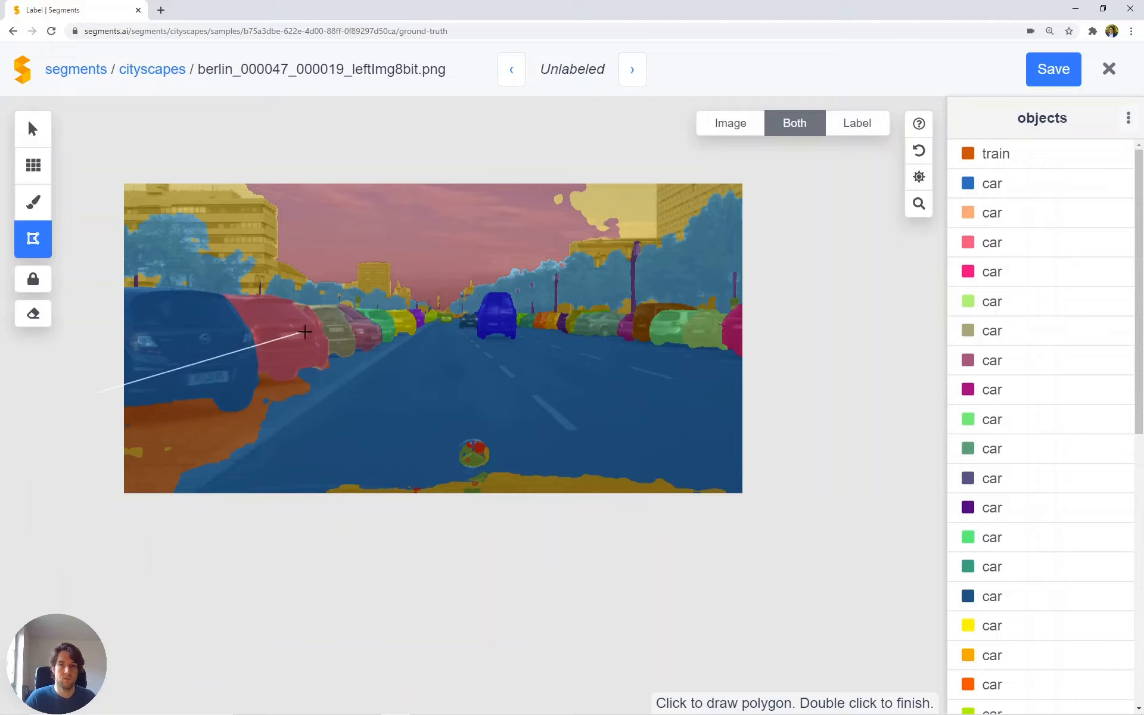
left_click(308, 336)
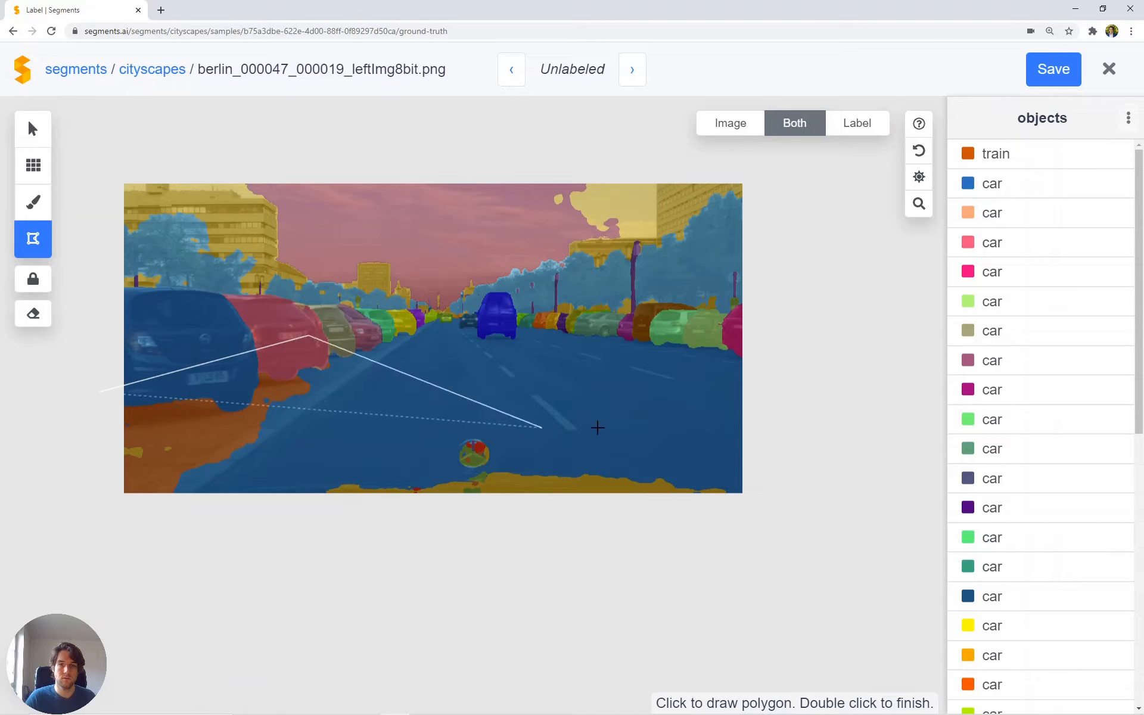
left_click(702, 431)
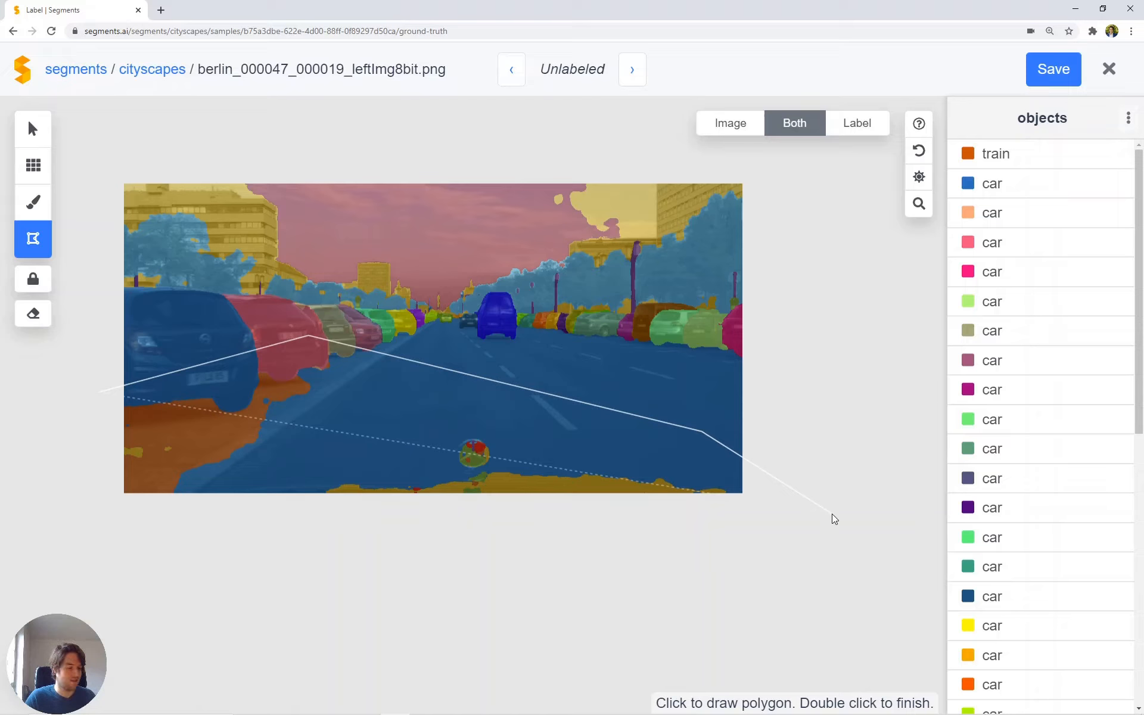
left_click(832, 514)
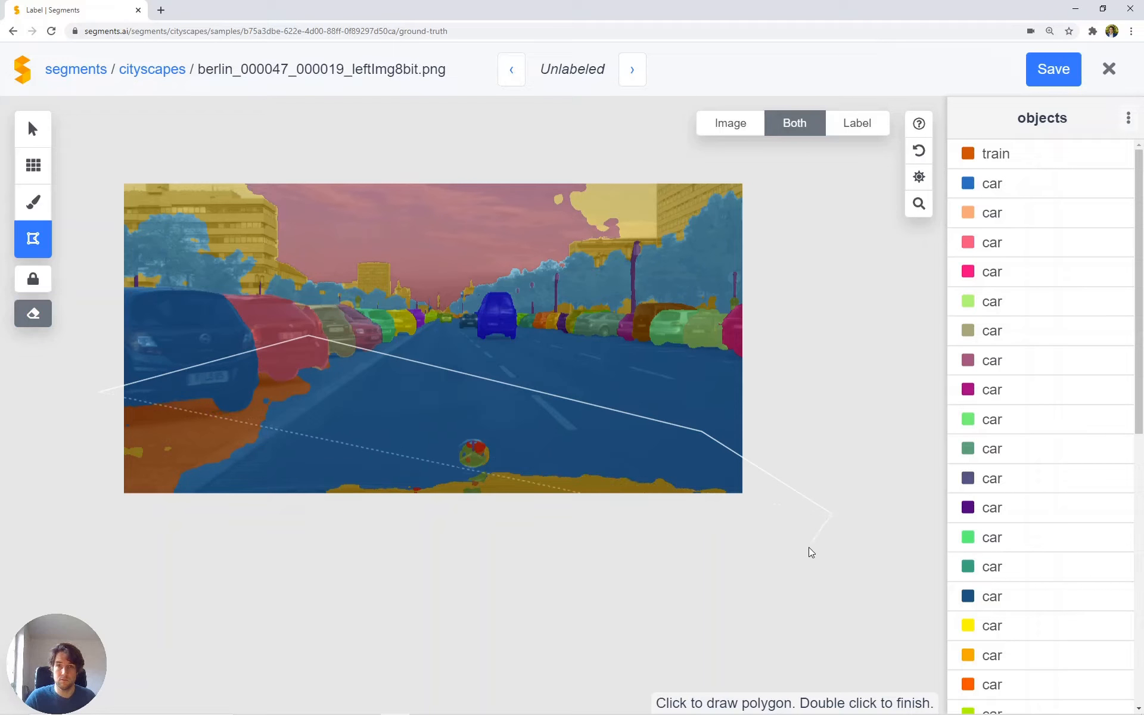
left_click(752, 575)
left_click(97, 578)
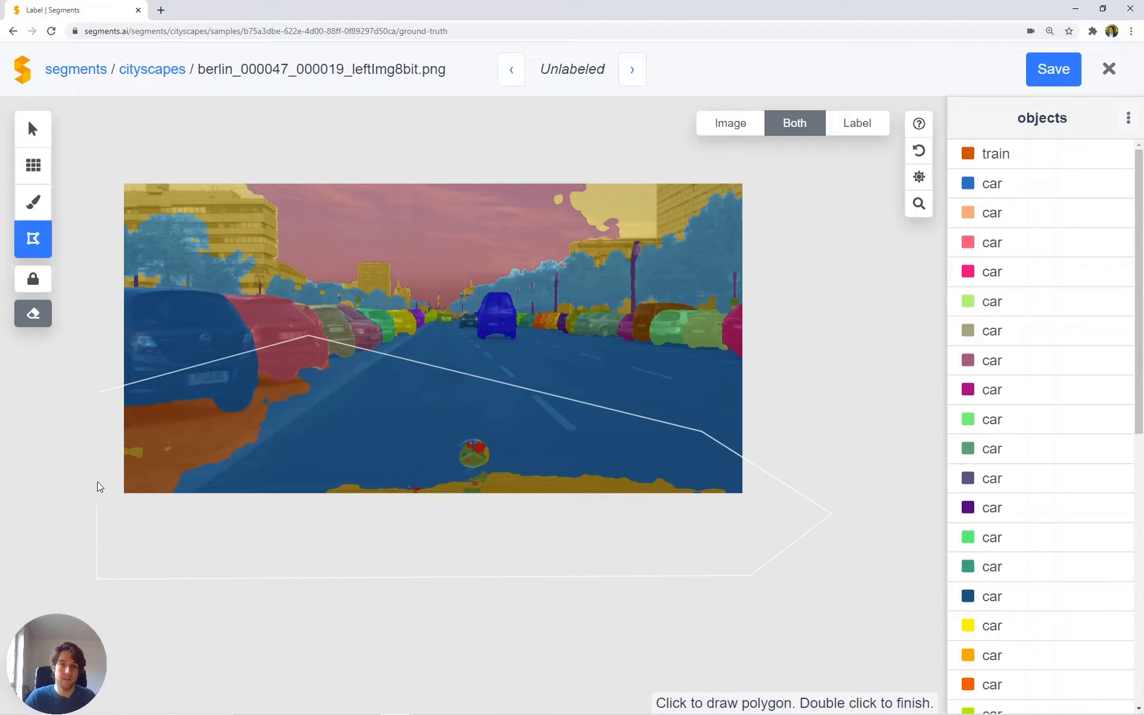
double_click(85, 453)
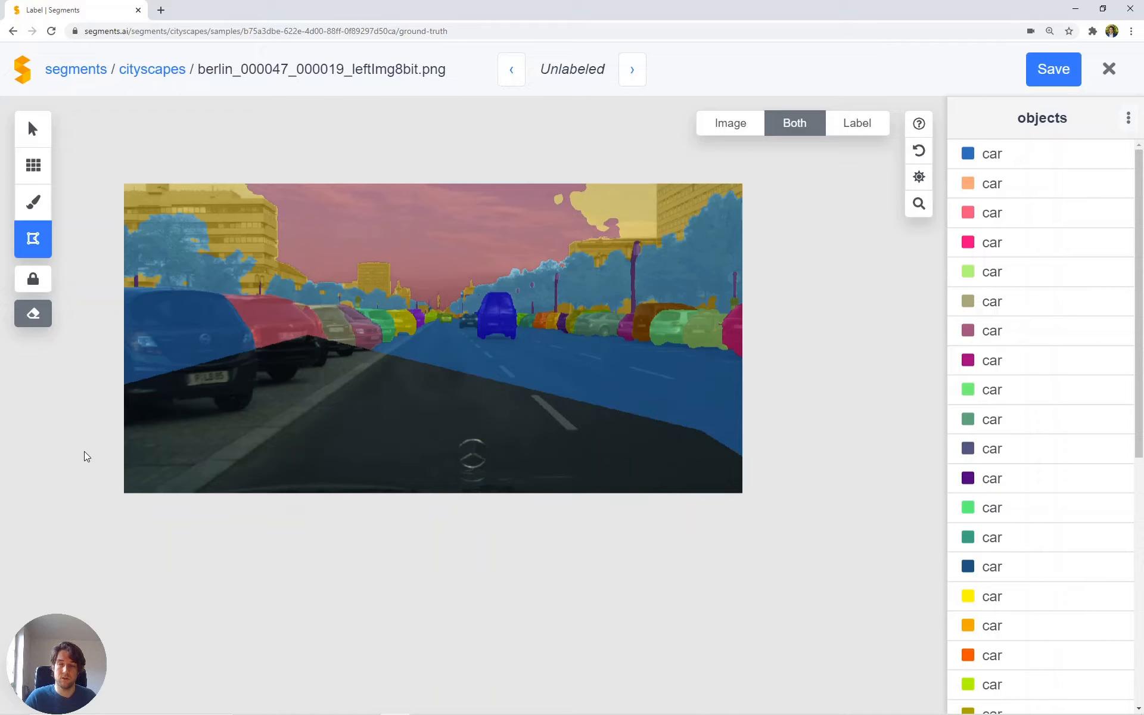
key("e")
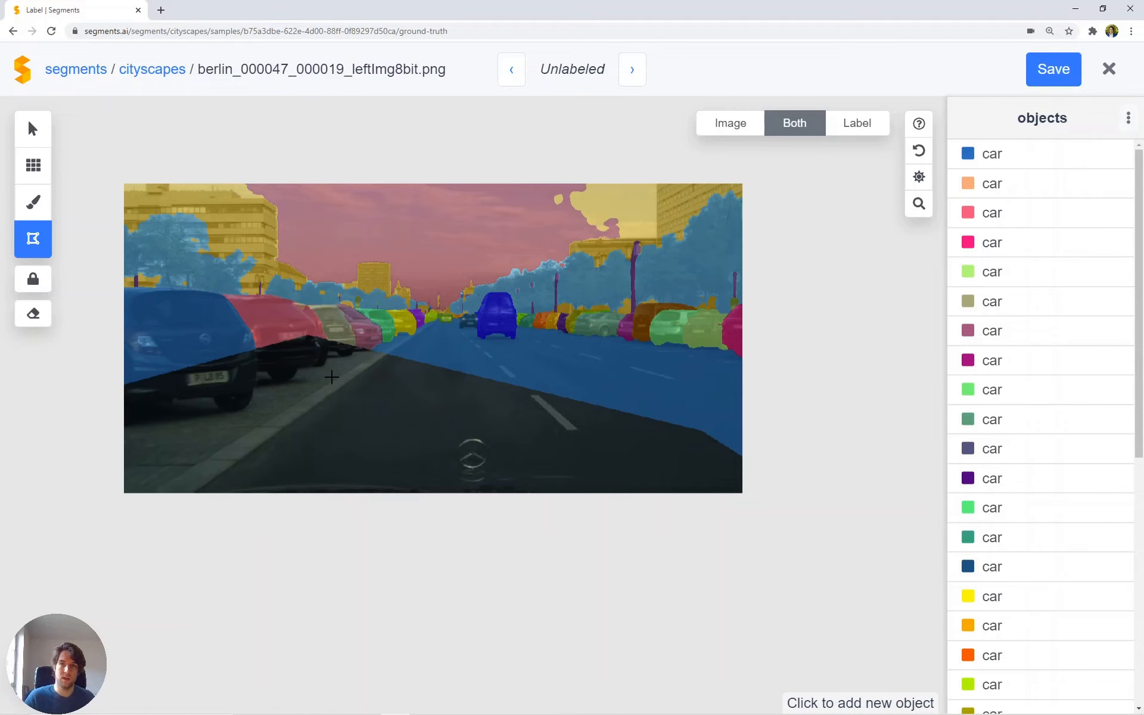
Step: Add a new object over the sidewalk beside the parked cars with superpixels, using a finer superpixel size for the remaining strip
key("s")
scroll(331, 376, "up", 2)
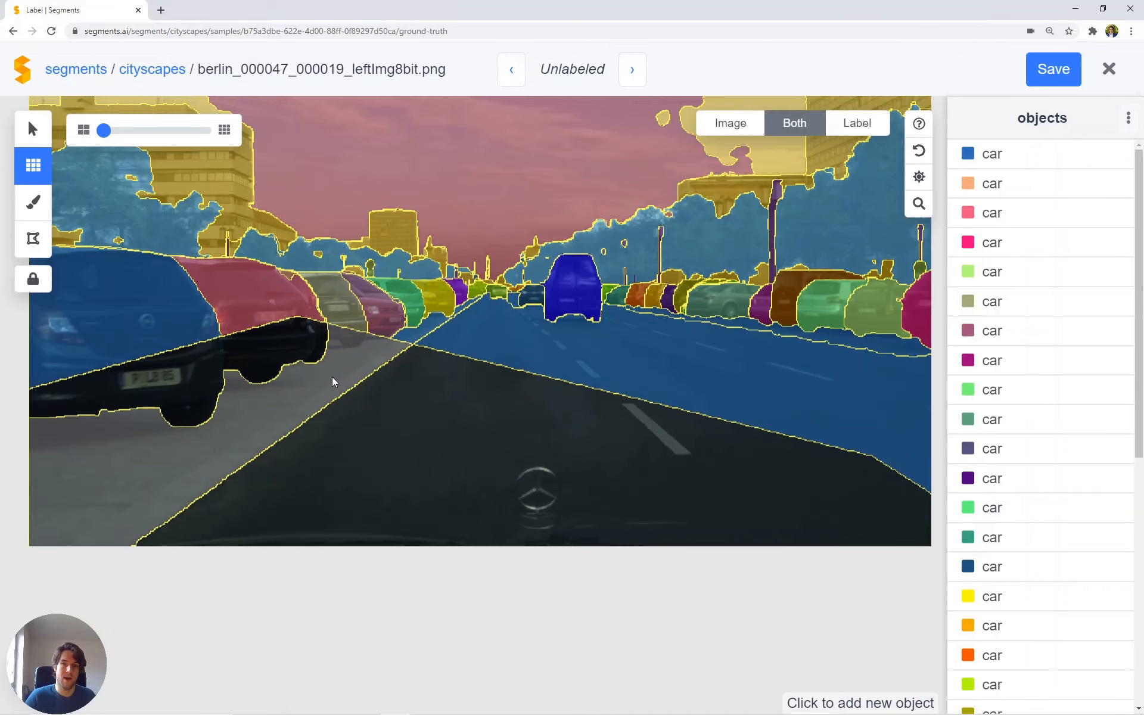
left_click(328, 376)
left_click(422, 329)
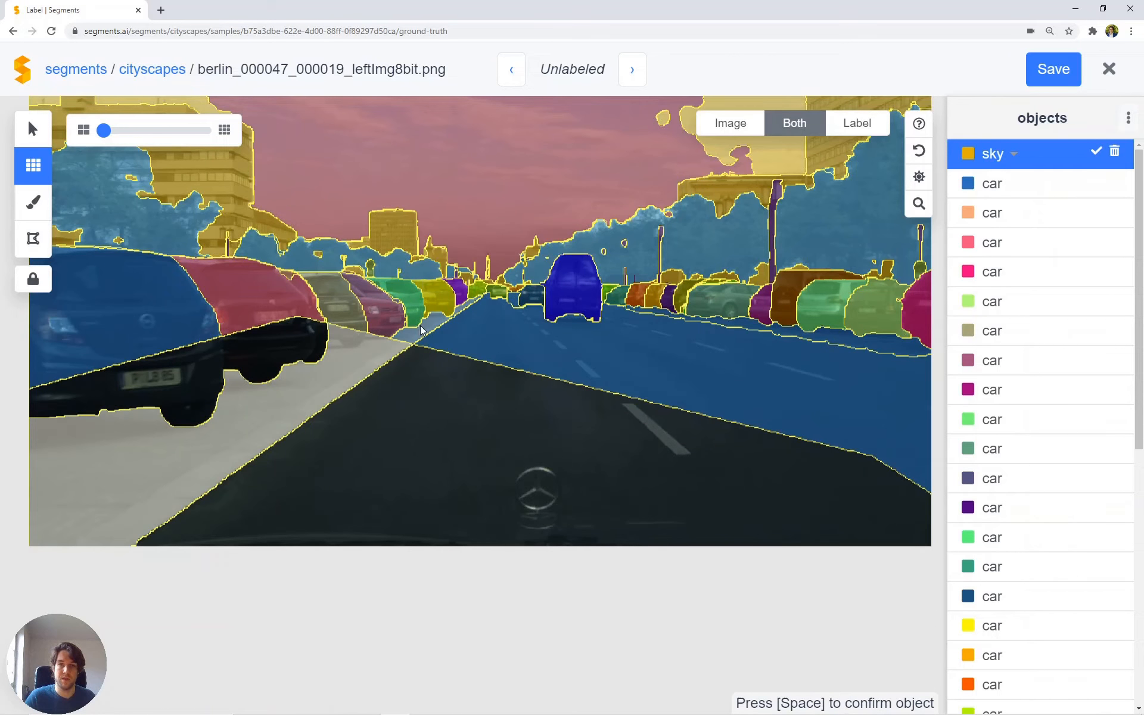
scroll(348, 370, "down", 1)
key("space")
left_click(348, 370)
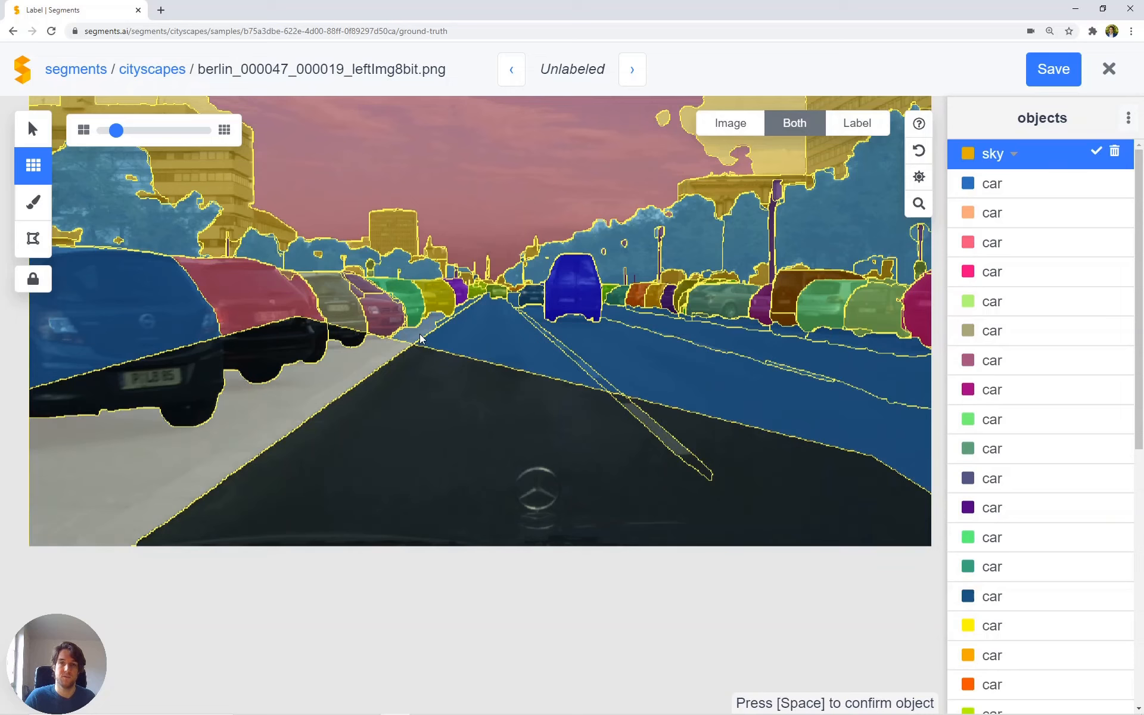
left_click(422, 338)
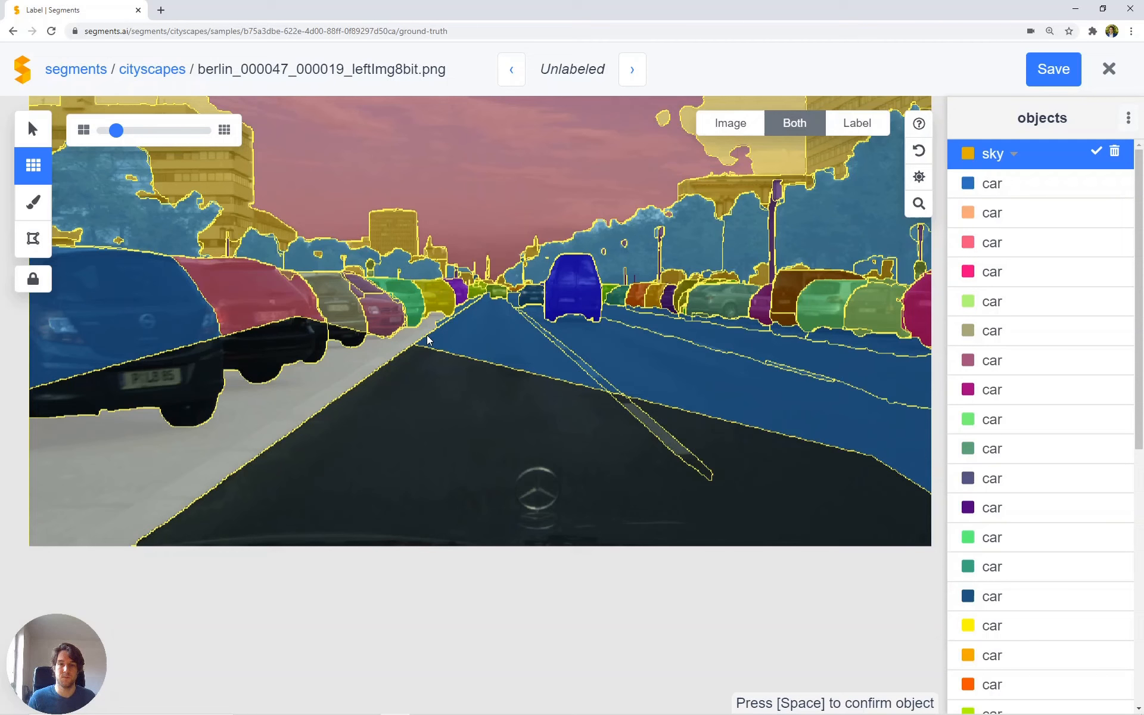
Step: Undo the superpixel selections that created the new object on the sidewalk
scroll(428, 340, "up", 2)
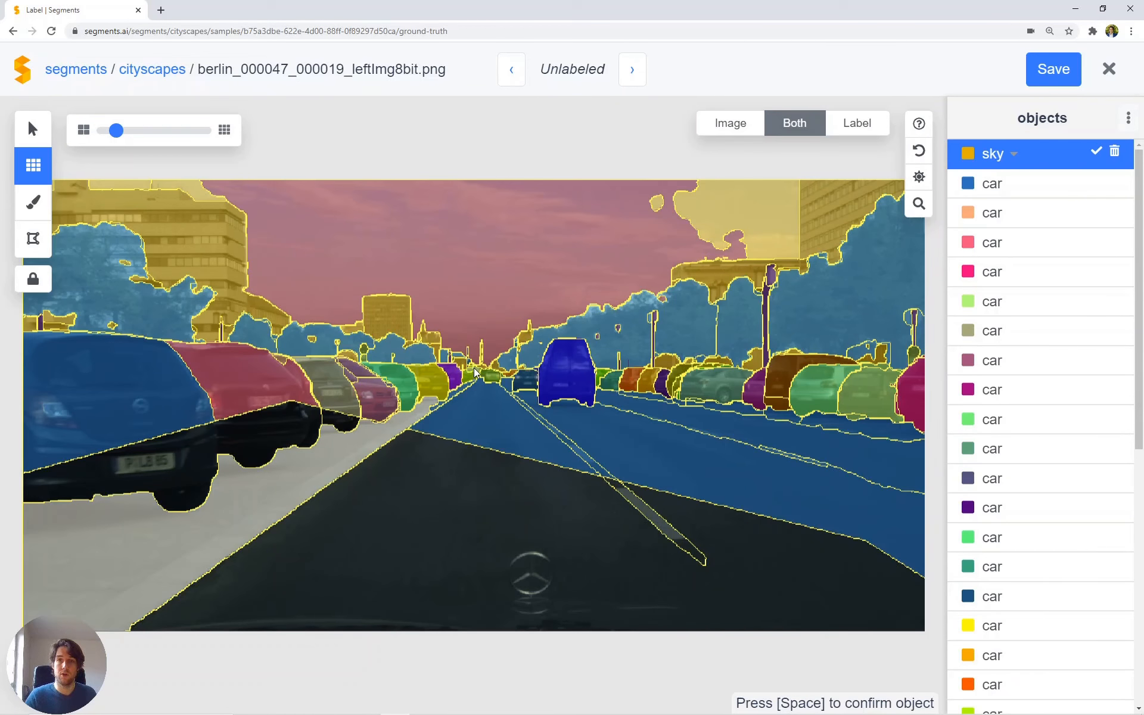
key("ctrl+z")
key("ctrl+z")
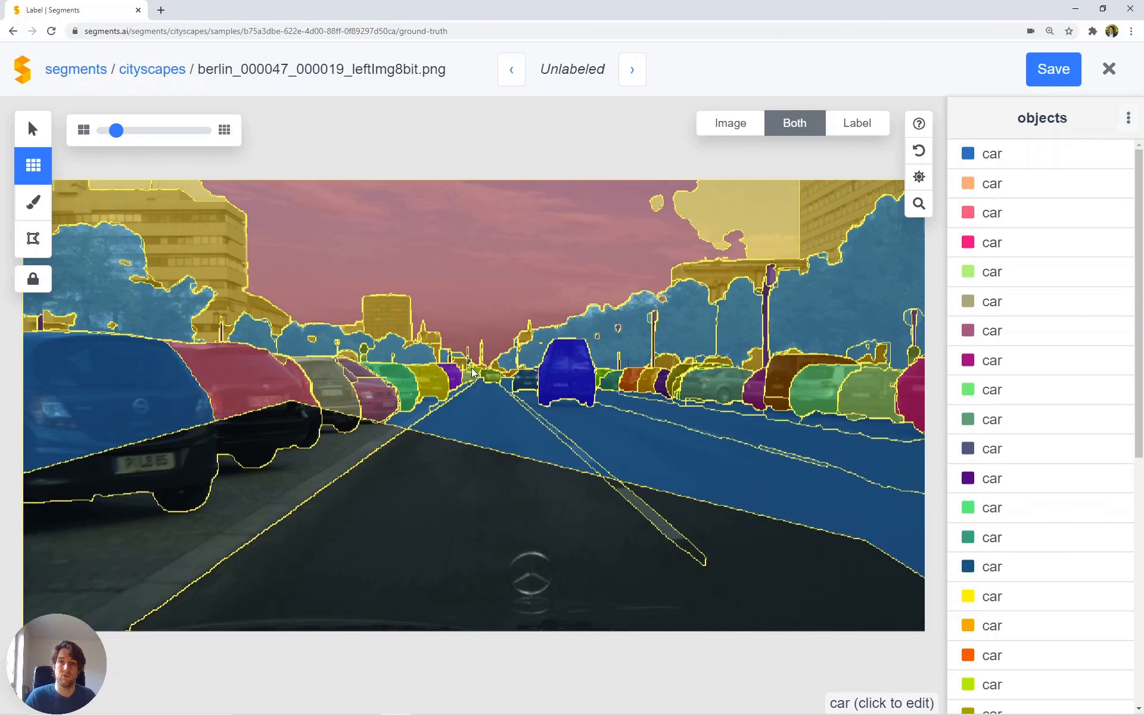
key("ctrl+z")
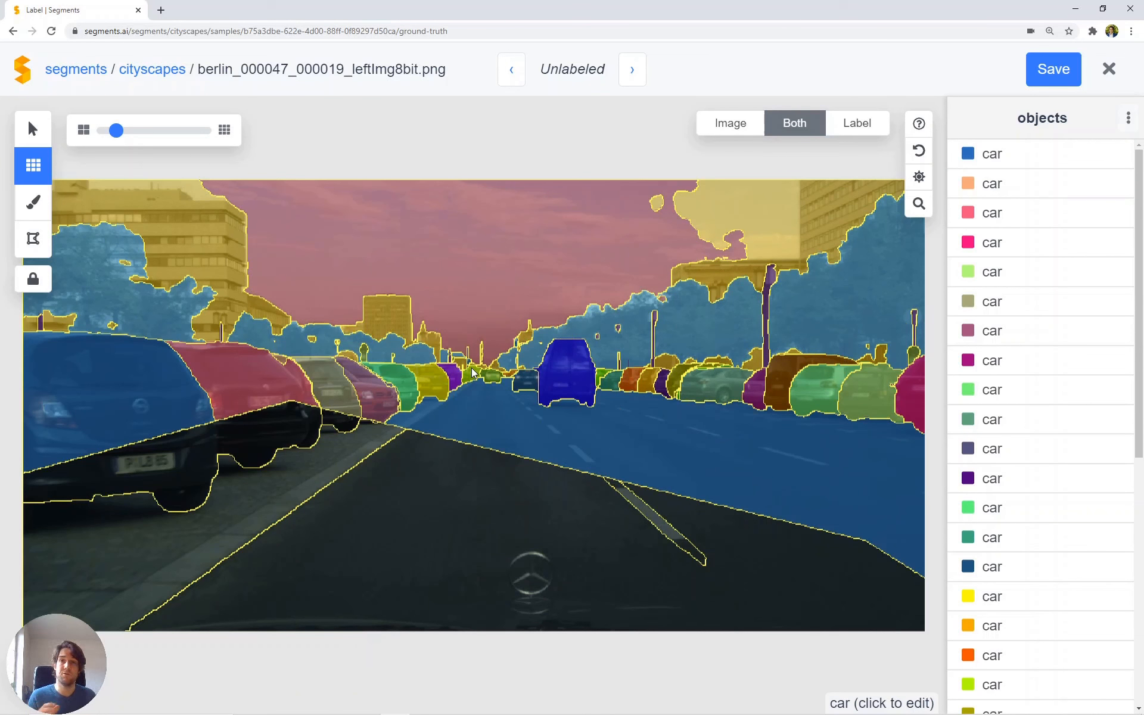